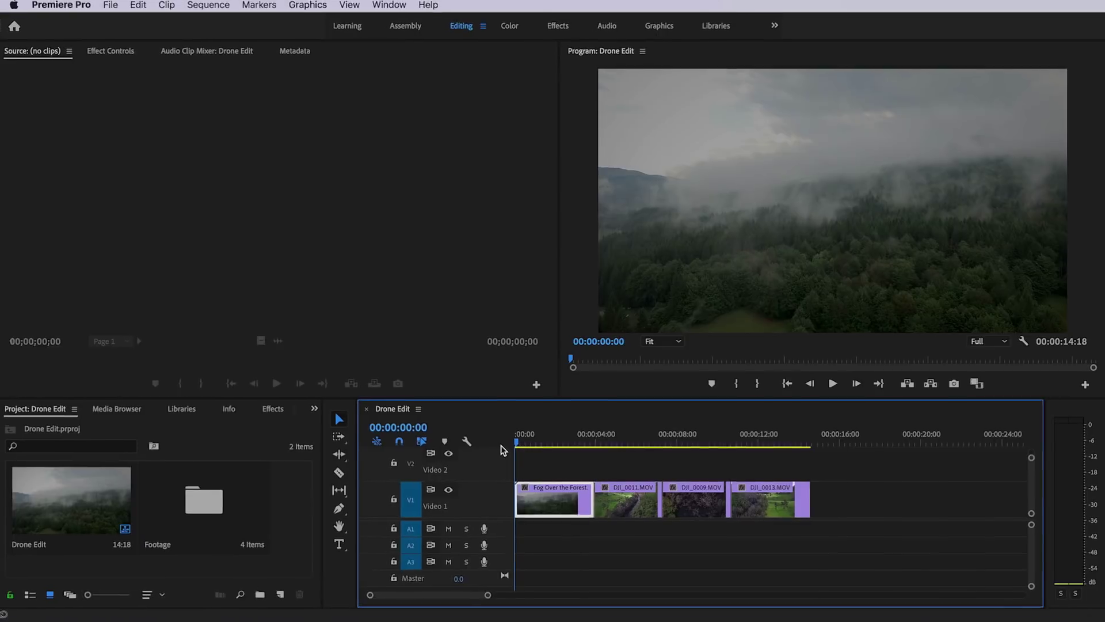
After playing back the drone edit, import Write On.aep from the Project panel
key(space)
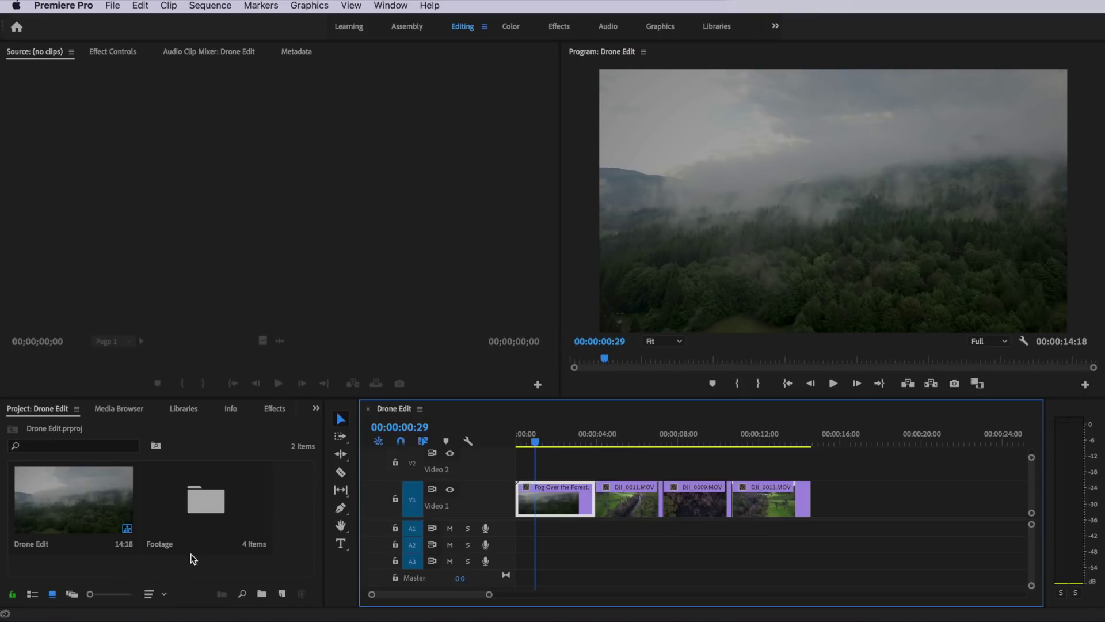
right_click(183, 559)
click(239, 491)
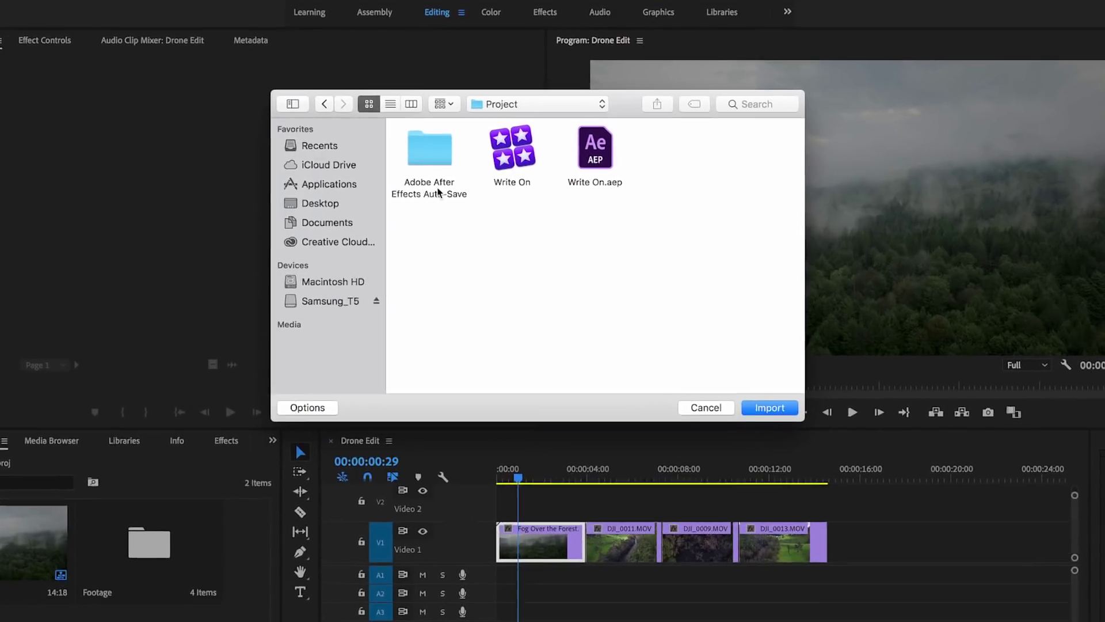
click(600, 145)
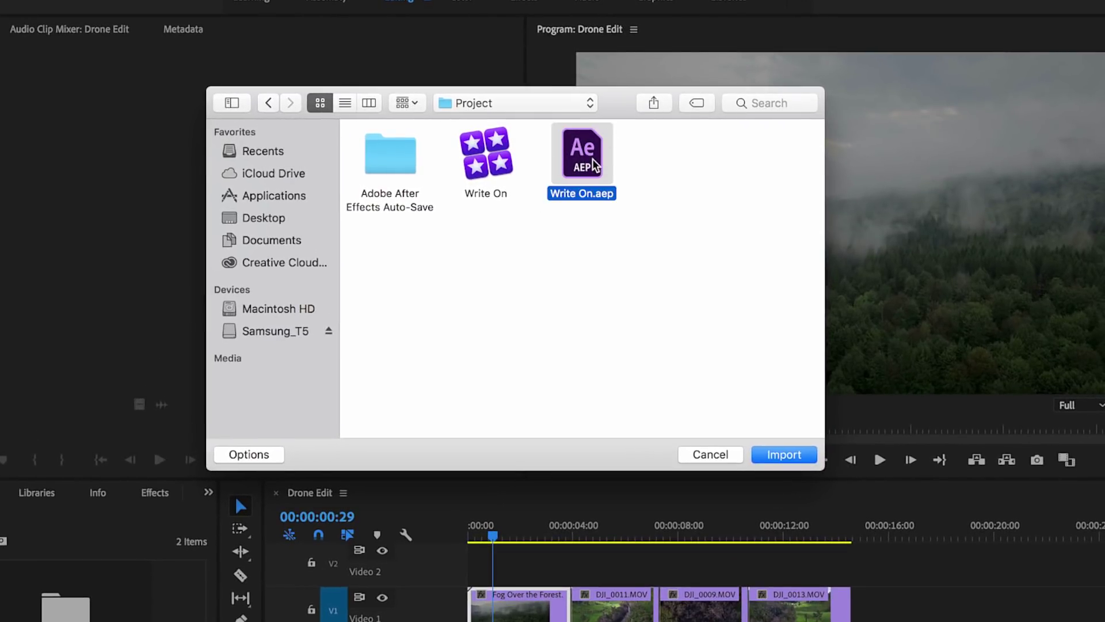
double_click(596, 166)
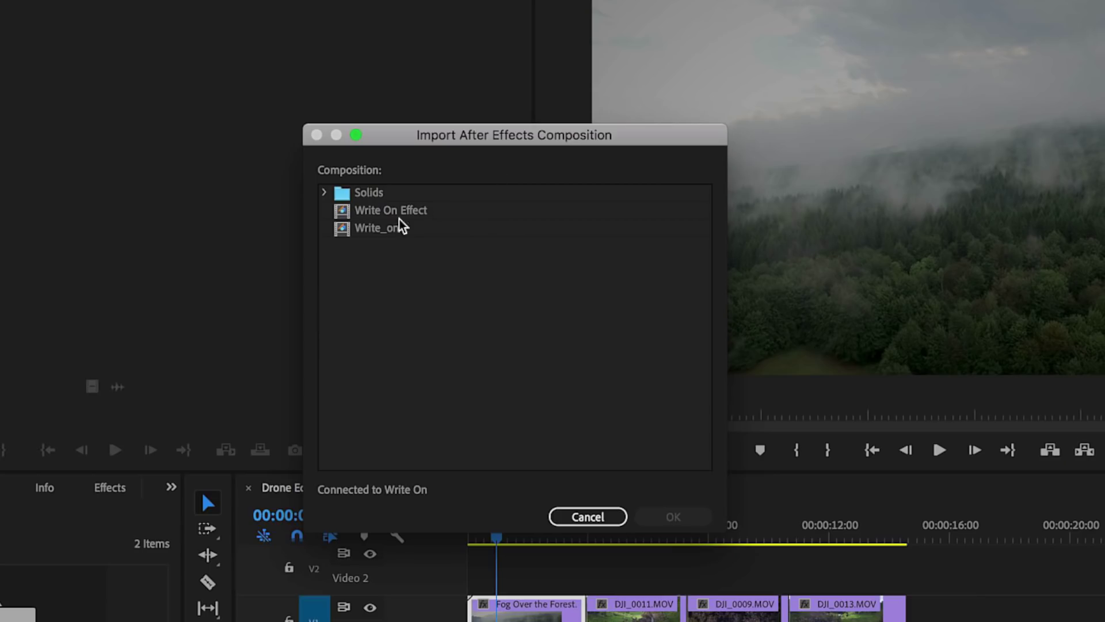
Import only the Write_on composition from Write On.aep into the project bin
click(378, 227)
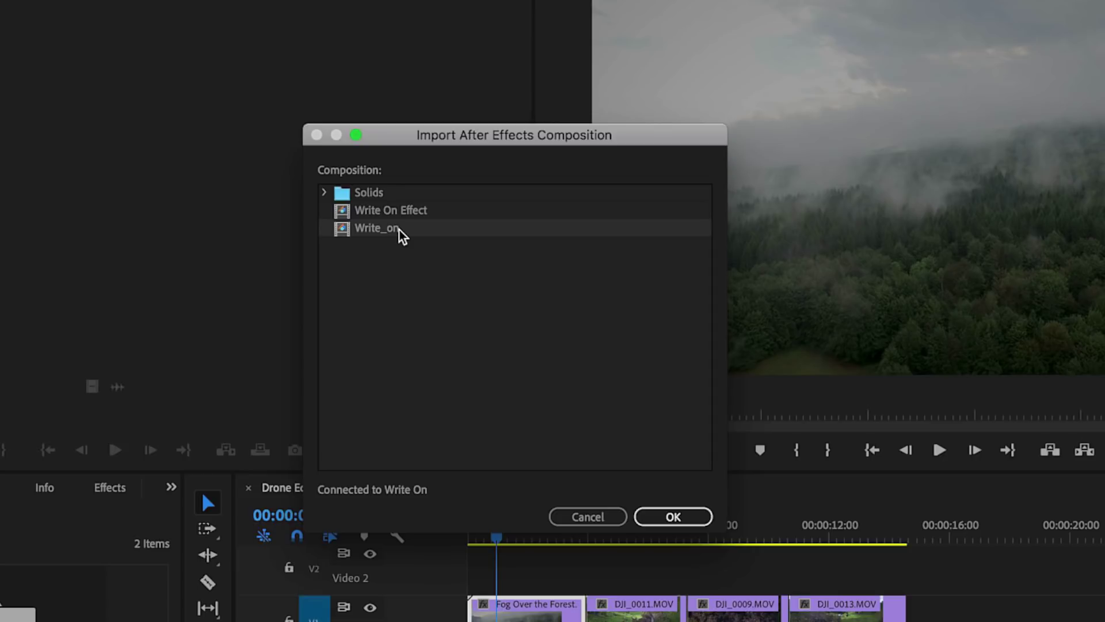
click(672, 517)
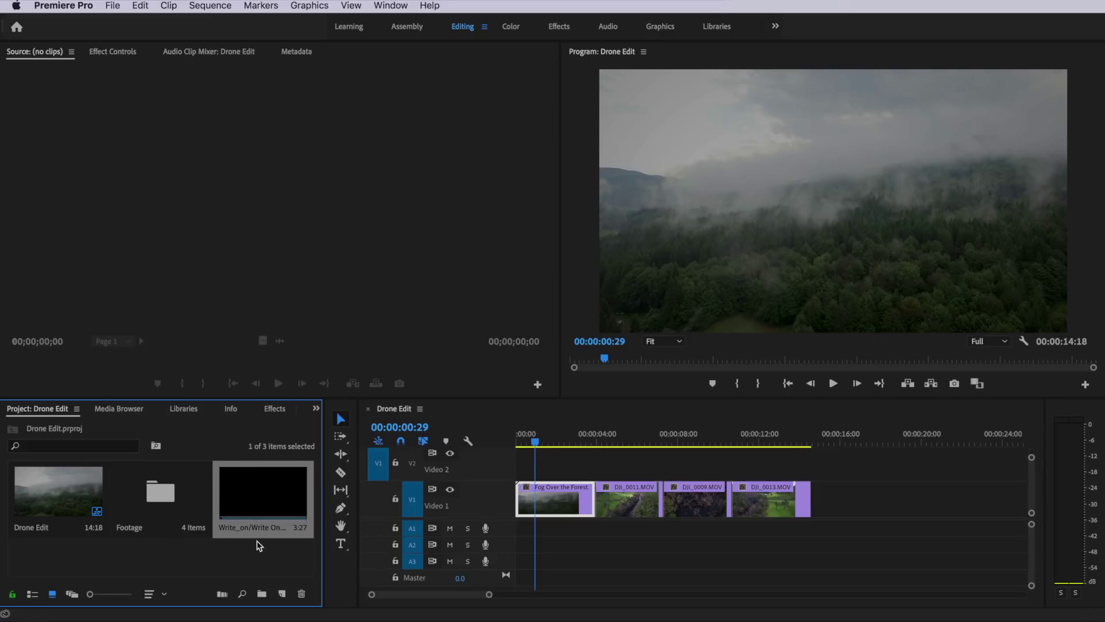
Put Write_on on Video 2 above the fog clip and open it with Edit Original
drag(248, 492, 518, 471)
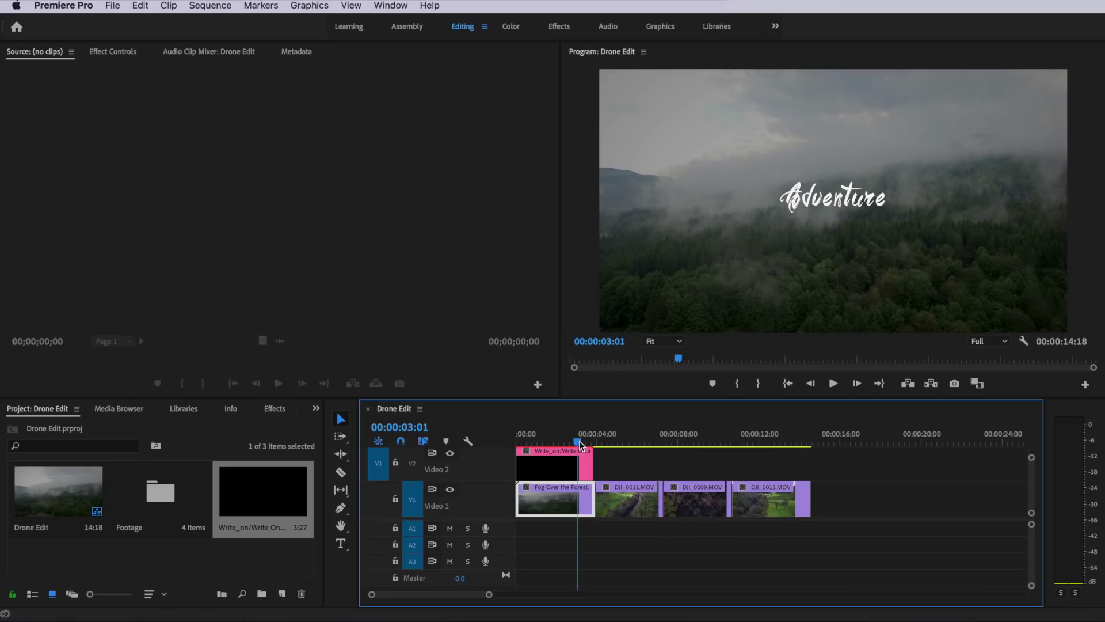
right_click(566, 467)
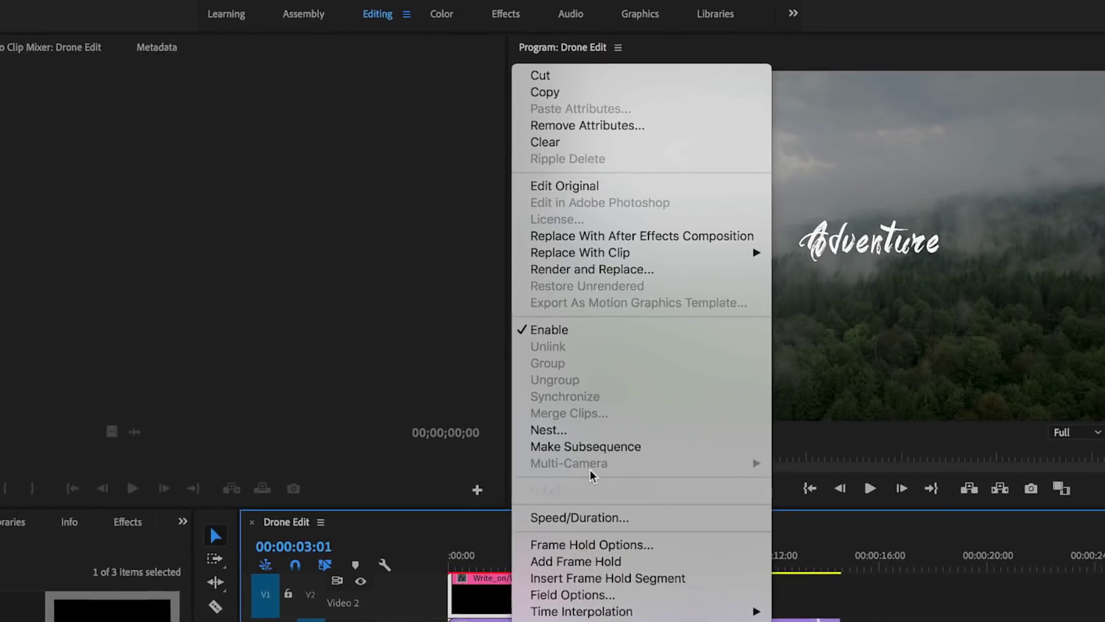
click(599, 186)
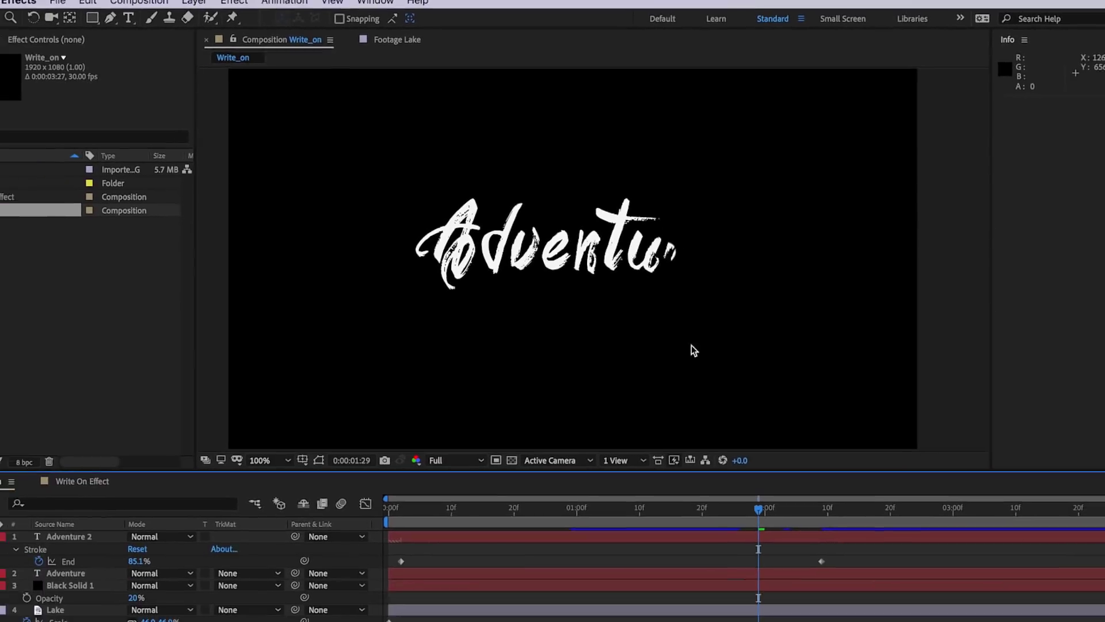
Recolour the Adventure title text to gold (C5880F) in the Character panel
drag(758, 507, 672, 511)
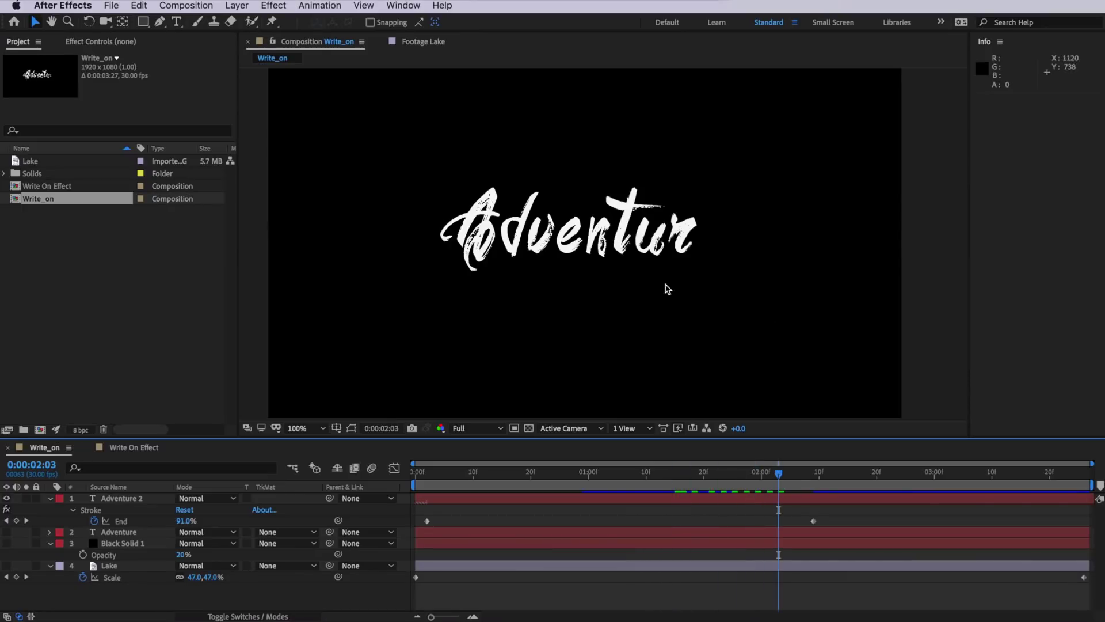
double_click(458, 212)
click(1085, 163)
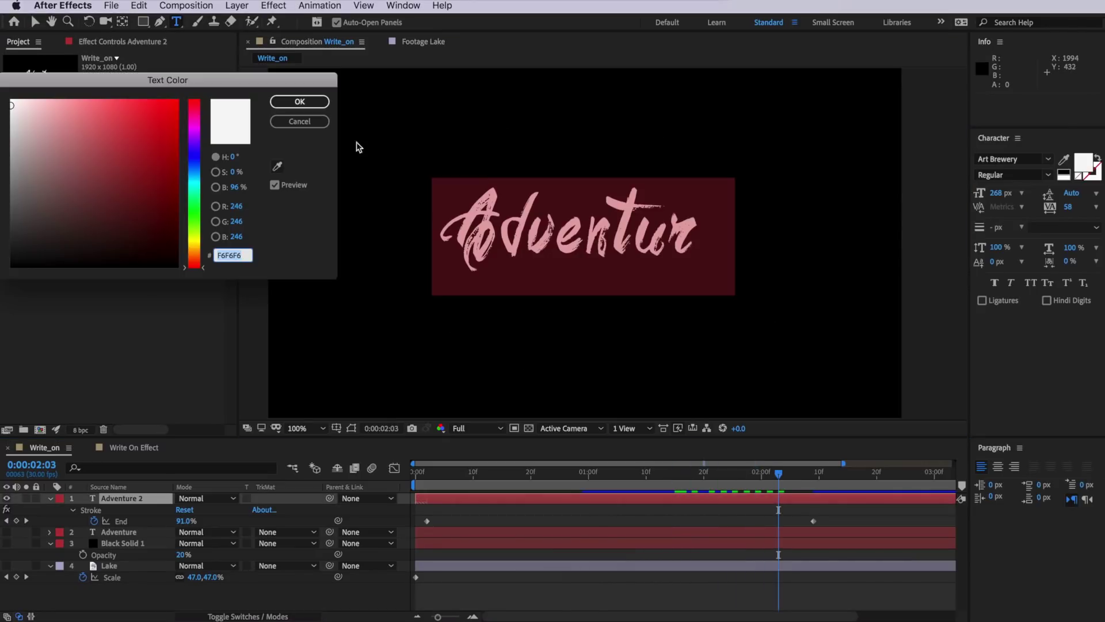
drag(195, 260, 195, 248)
click(165, 138)
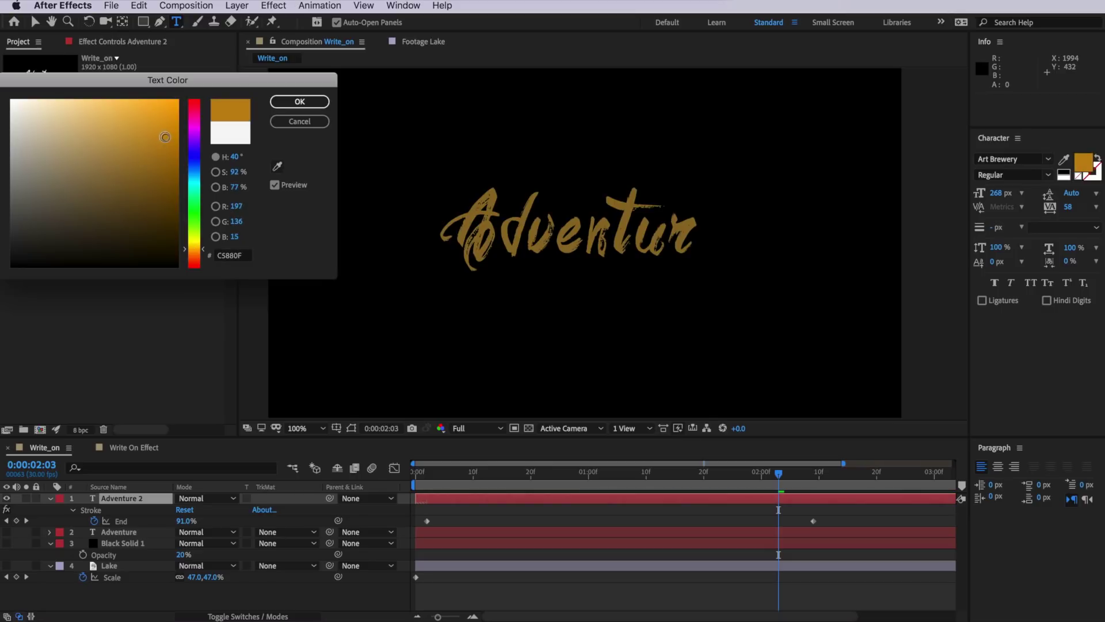
click(295, 102)
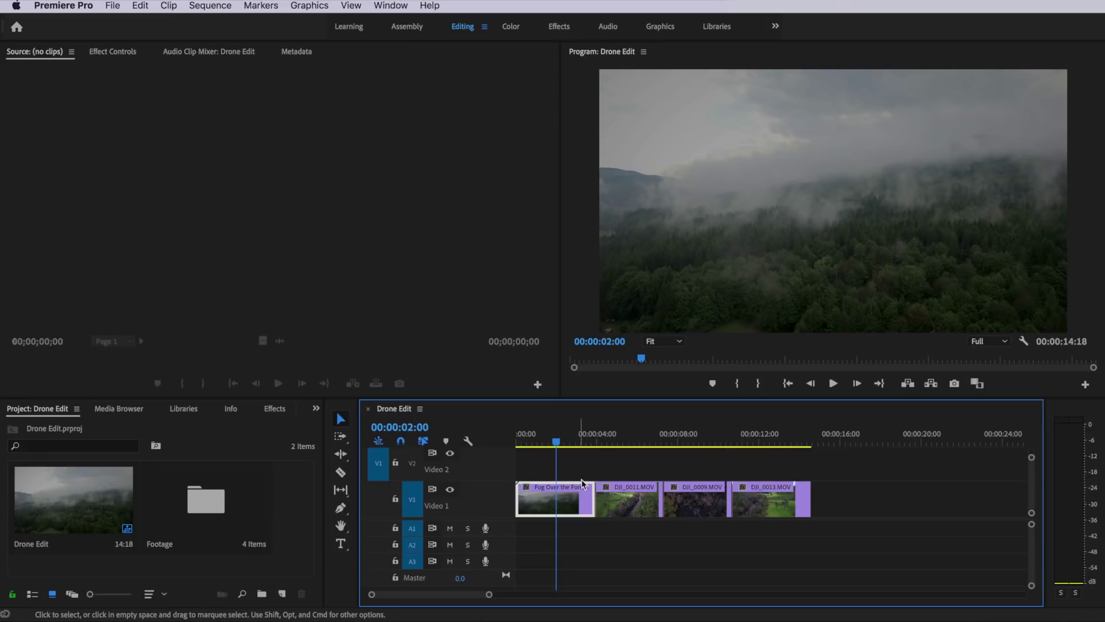
Replace the Fog Over the Forest clip with a linked After Effects composition
right_click(560, 494)
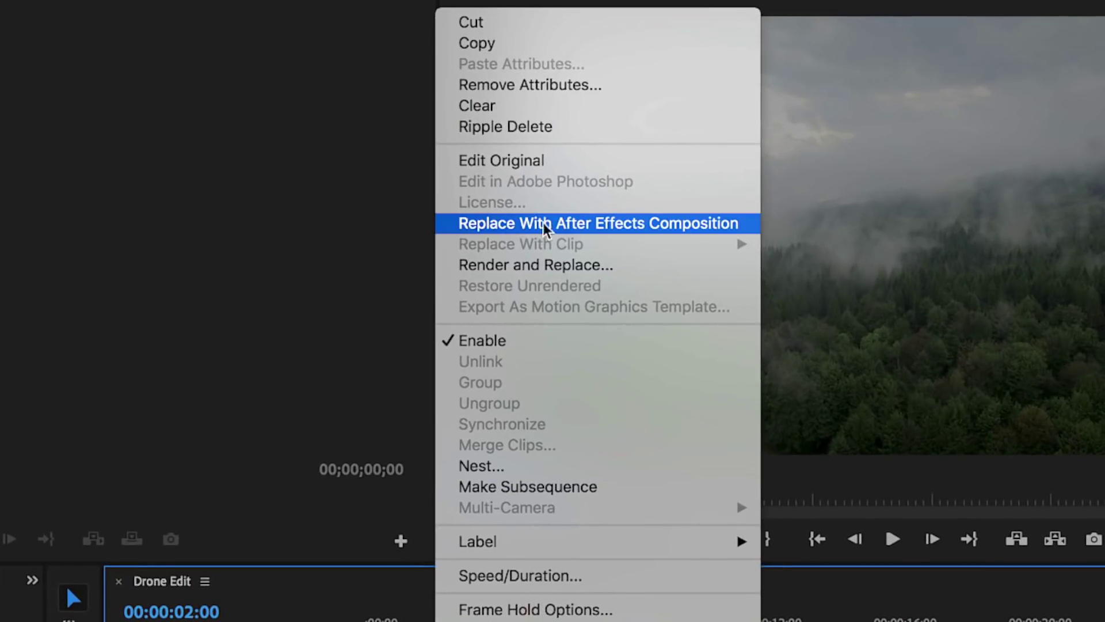
click(545, 228)
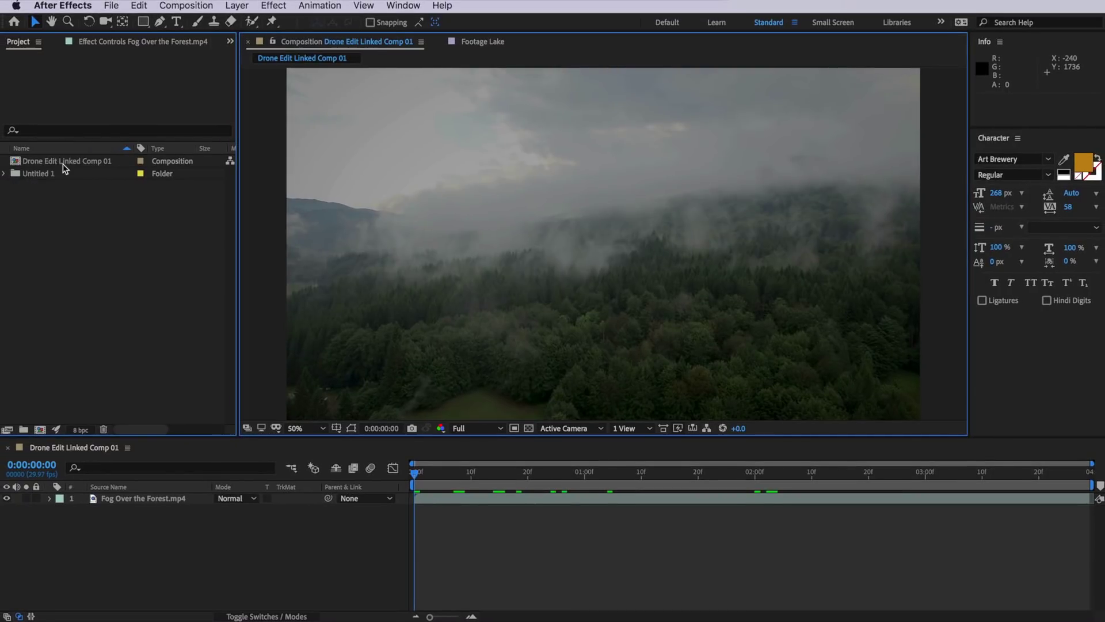
Apply a Tint effect to the fog layer, mapping black to dark blue 012561
click(63, 163)
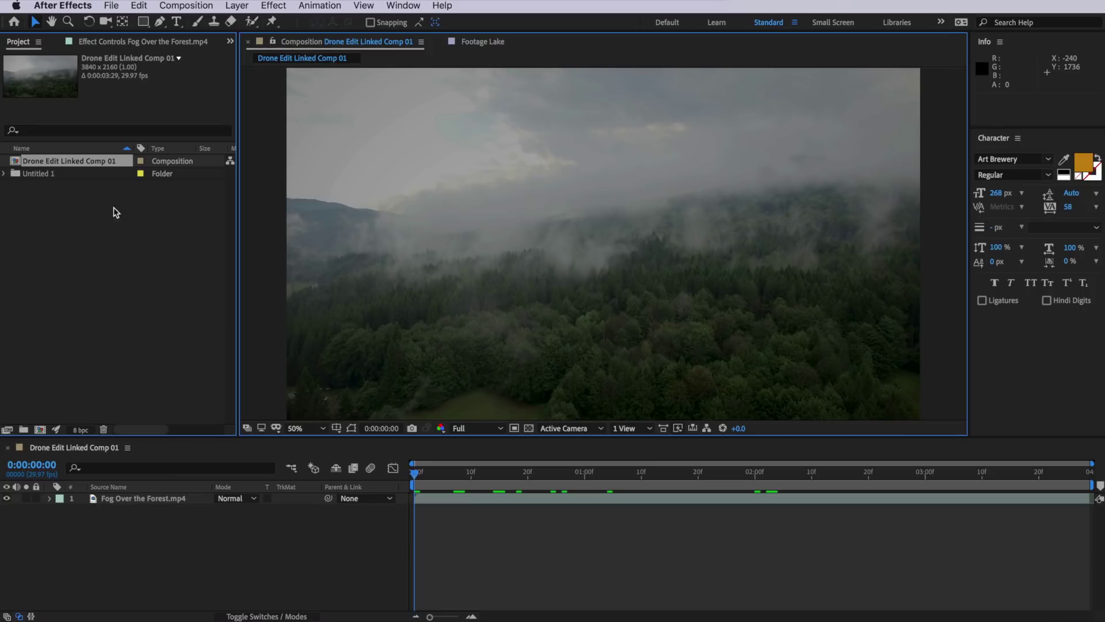
click(98, 509)
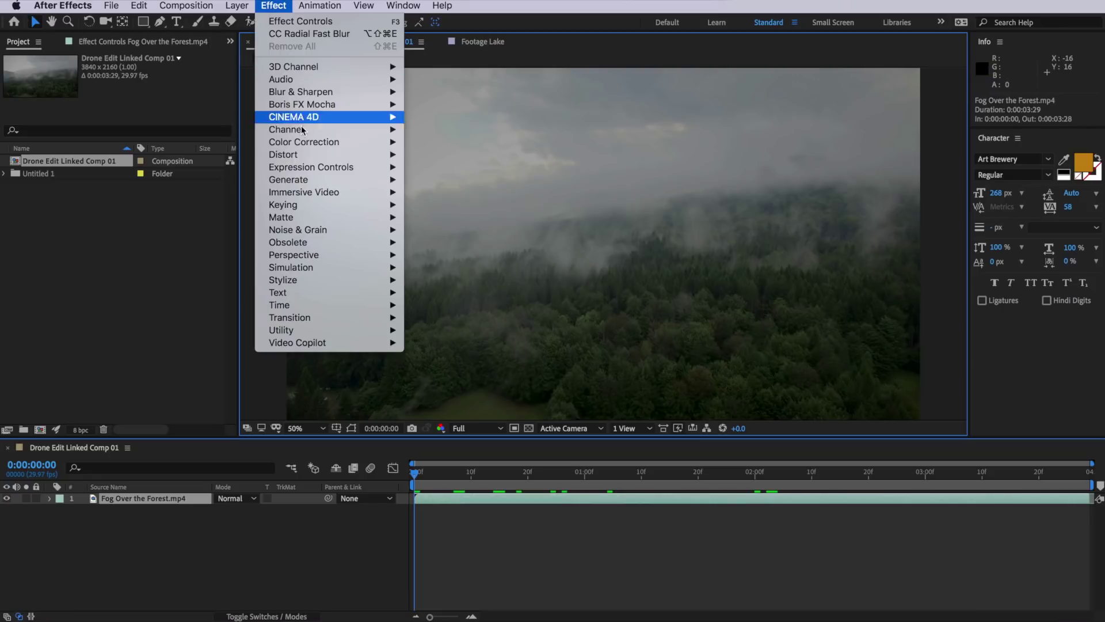
mouse_move(302, 145)
click(422, 544)
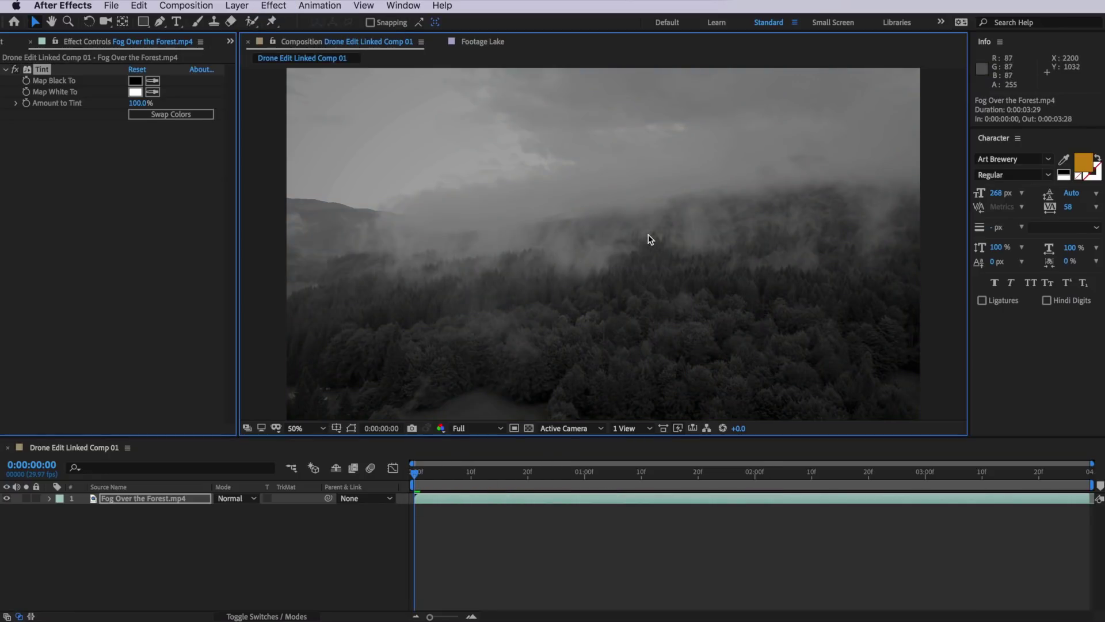
click(135, 82)
click(97, 151)
drag(194, 248, 175, 204)
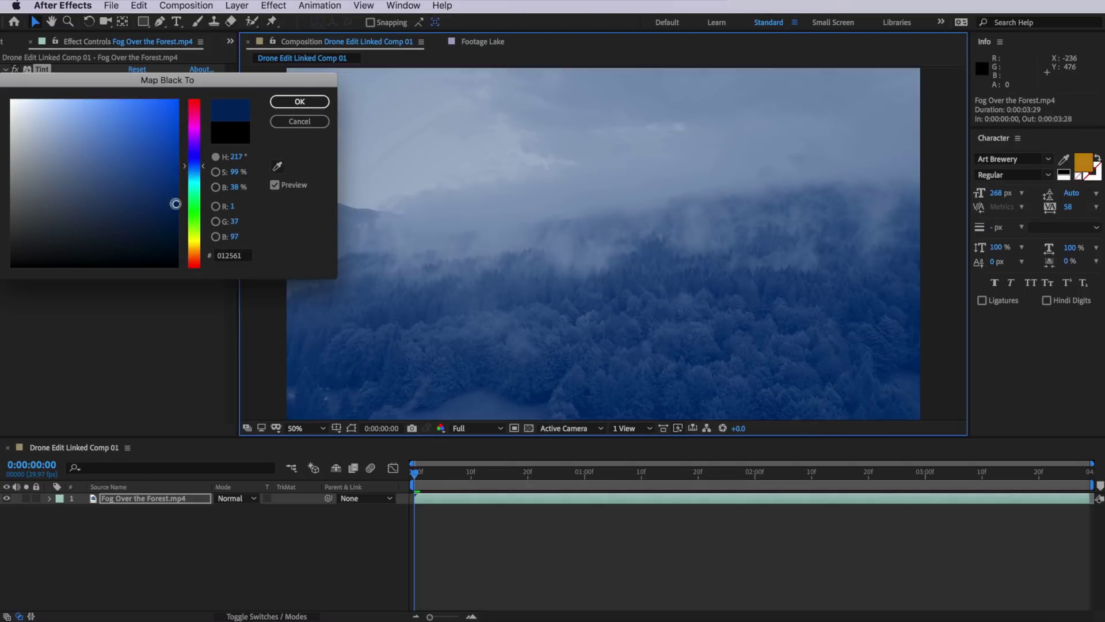
key(Return)
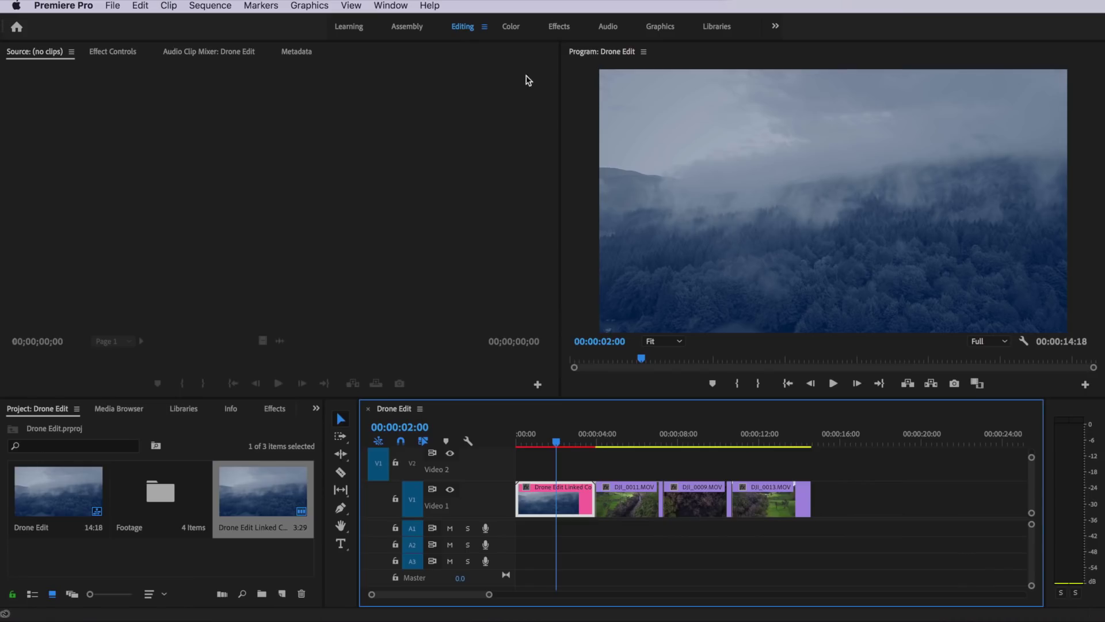
In the Color workspace, set Lumetri Saturation to 0.0 on the linked fog comp clip
click(510, 34)
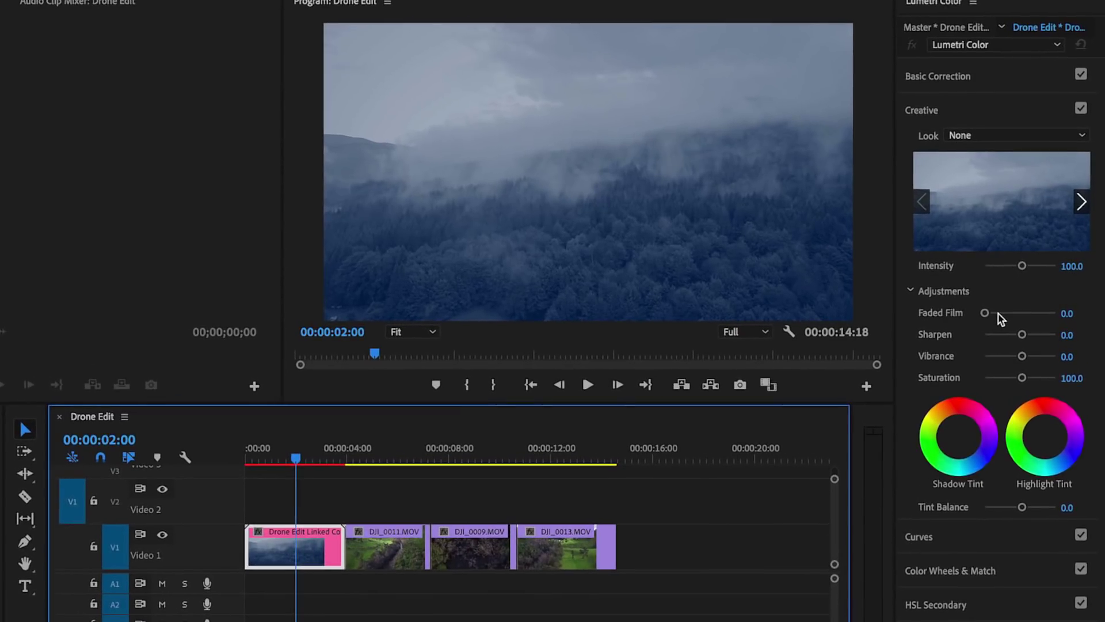
drag(1005, 377, 977, 383)
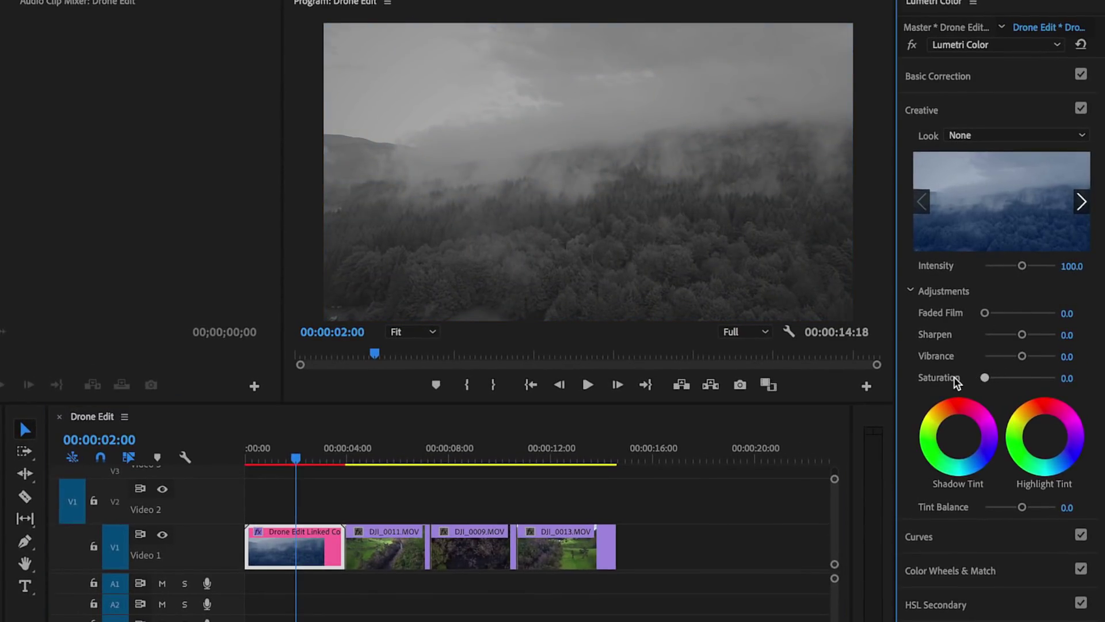
double_click(291, 533)
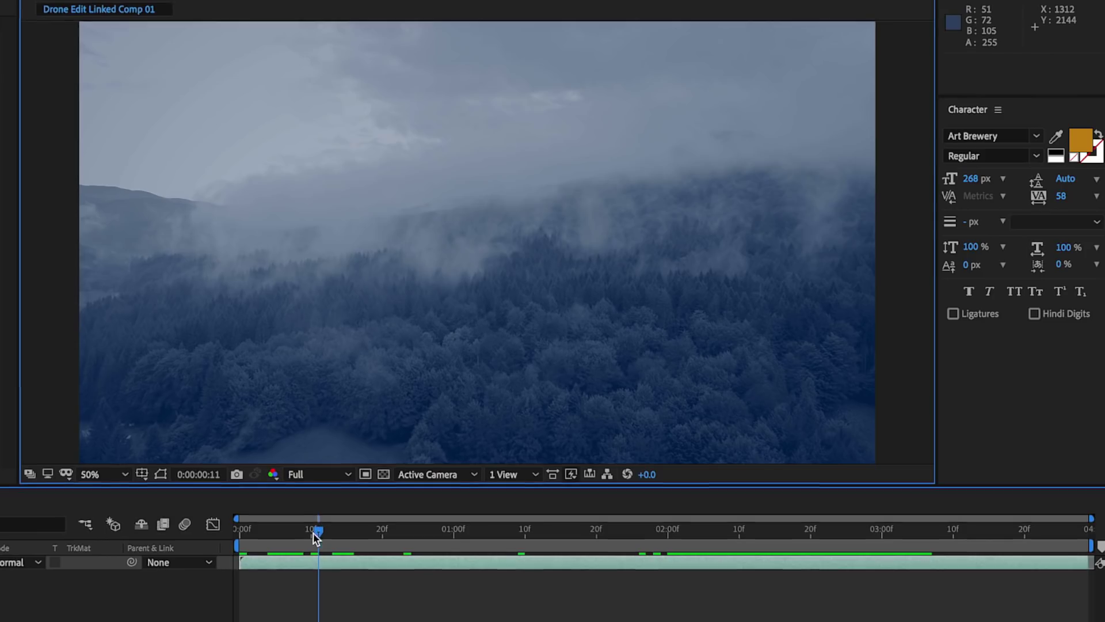
drag(316, 526, 405, 517)
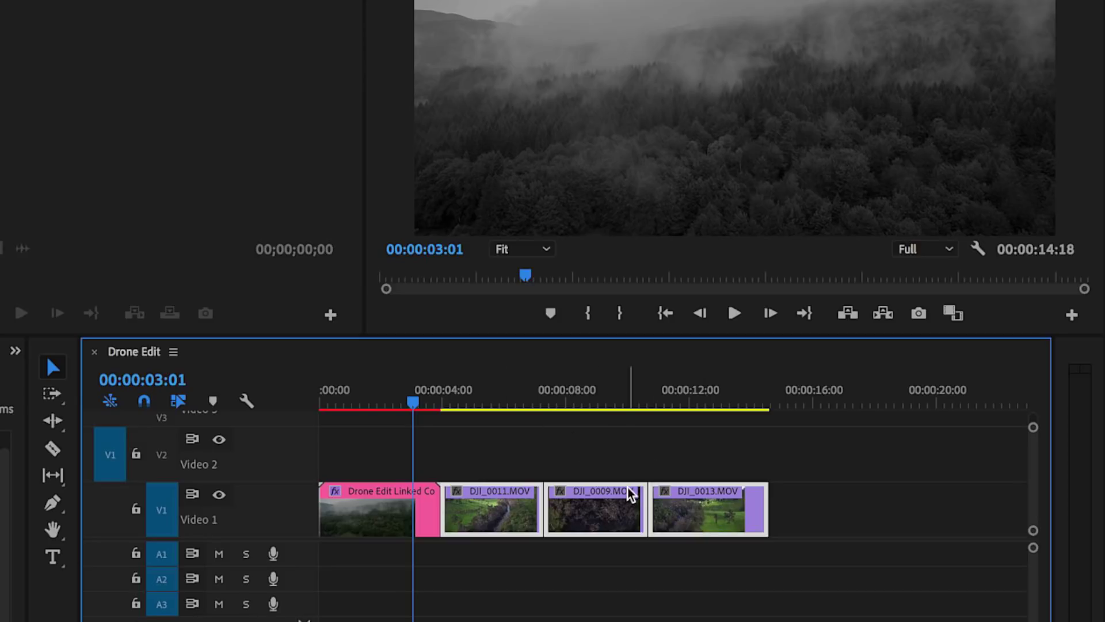
Swap the selected drone clips for a linked After Effects composition, then scrub to about eight seconds
right_click(629, 494)
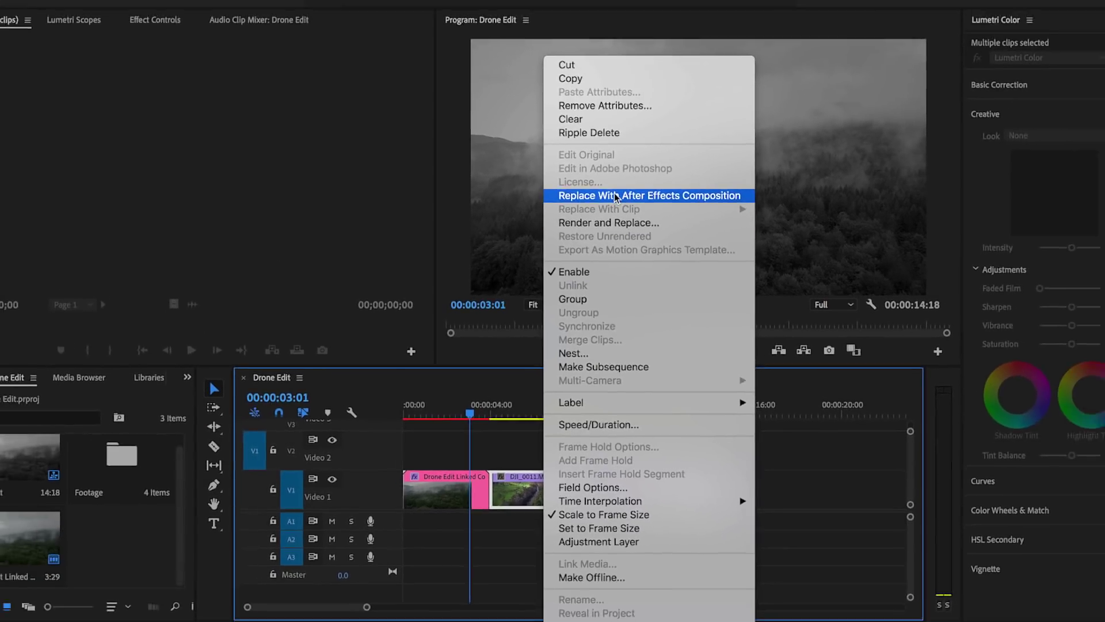
click(654, 98)
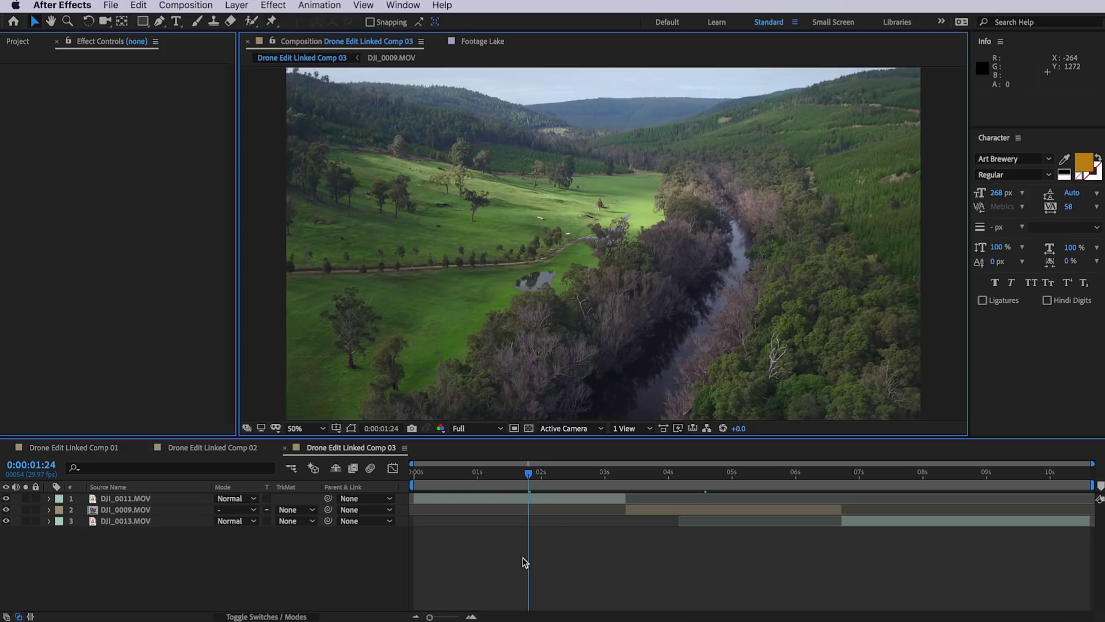
drag(543, 474, 935, 491)
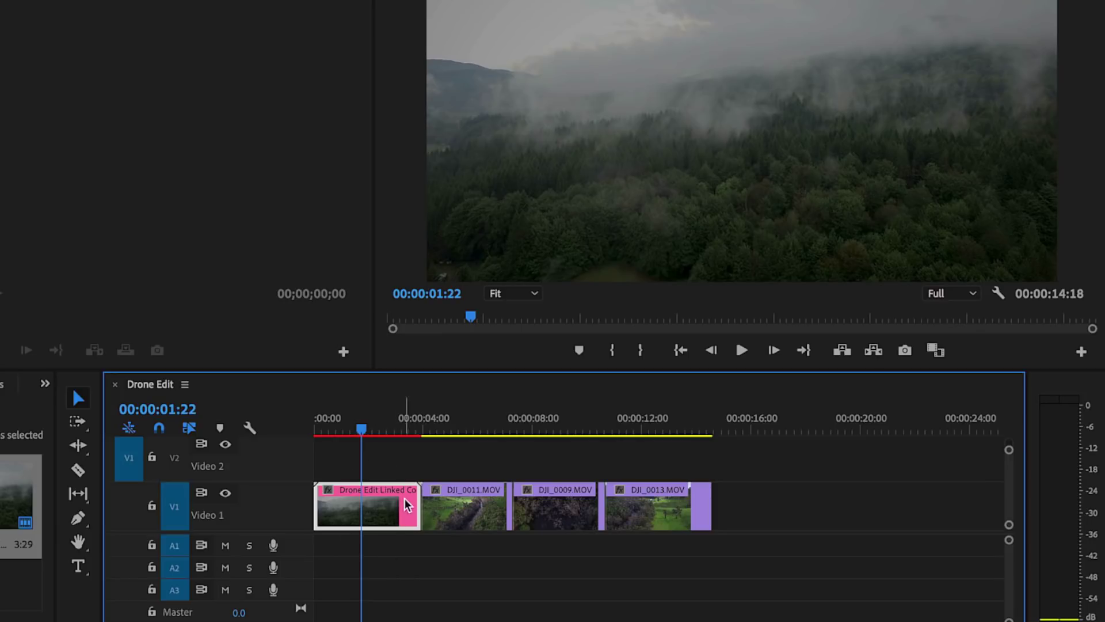
Trim the end of the opening linked comp clip and save Drone Edit.prproj
drag(383, 502, 378, 503)
mouse_move(375, 435)
mouse_down()
mouse_move(386, 436)
mouse_move(365, 444)
mouse_move(381, 445)
mouse_up()
key(super+s)
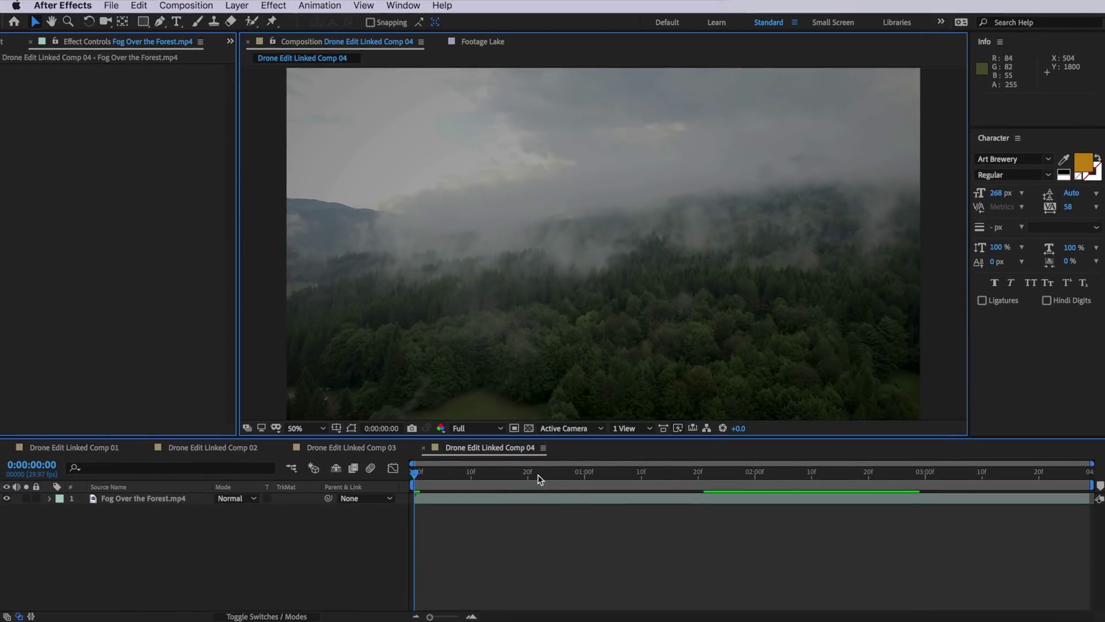
drag(538, 474, 567, 477)
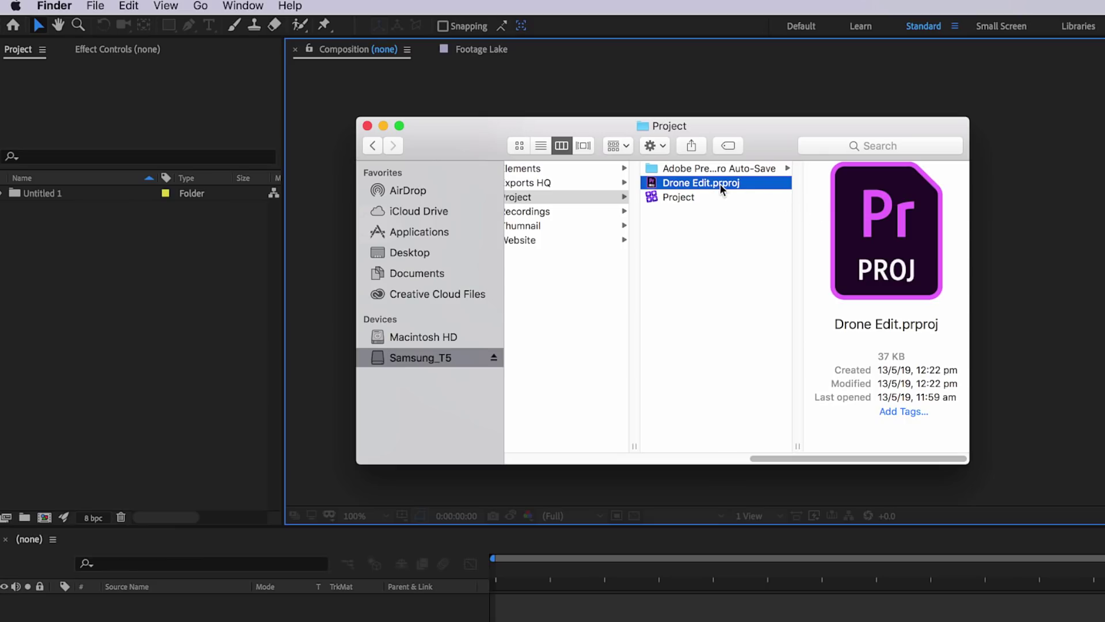
Drag Drone Edit.prproj from Finder into After Effects' Project panel
drag(151, 321, 659, 257)
key(super+Tab)
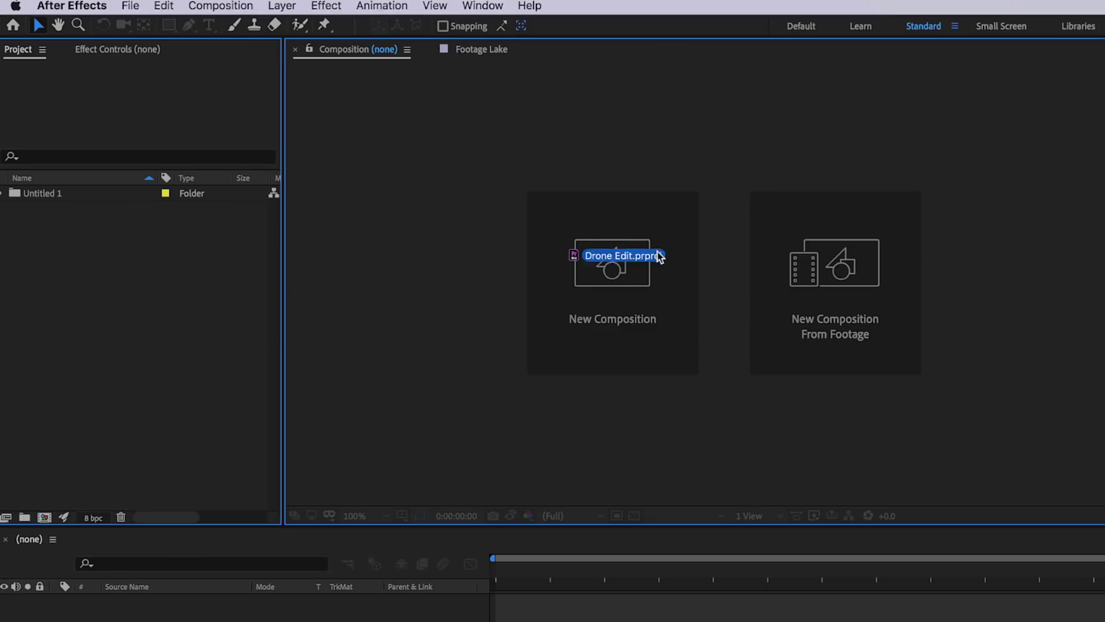
drag(190, 351, 165, 355)
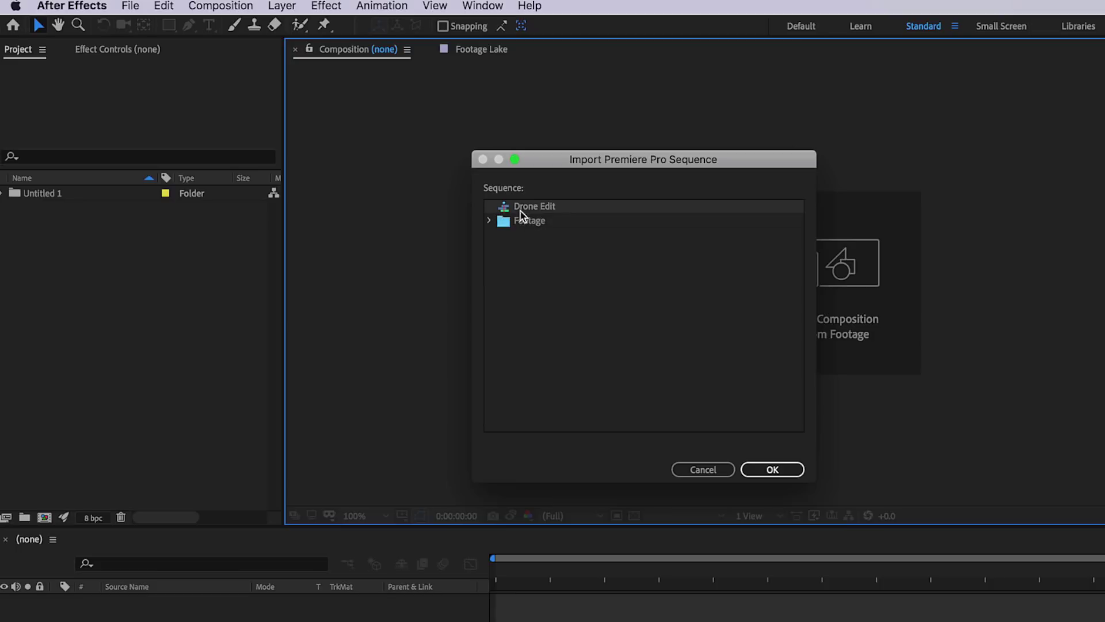
Confirm the Drone Edit sequence import and make a new composition from it in After Effects
click(775, 469)
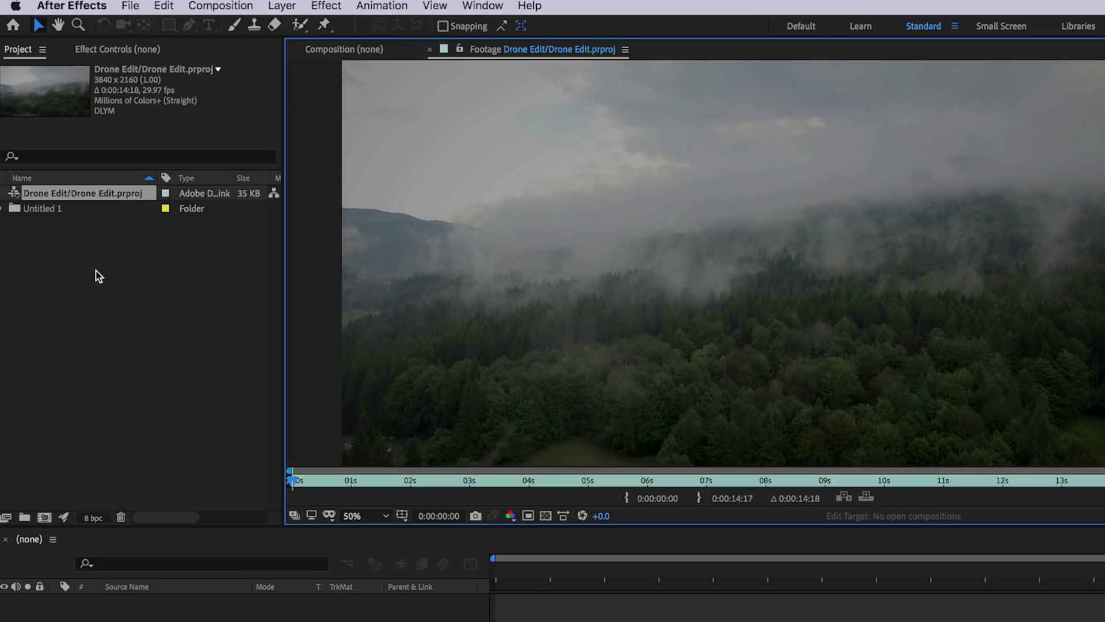
right_click(35, 198)
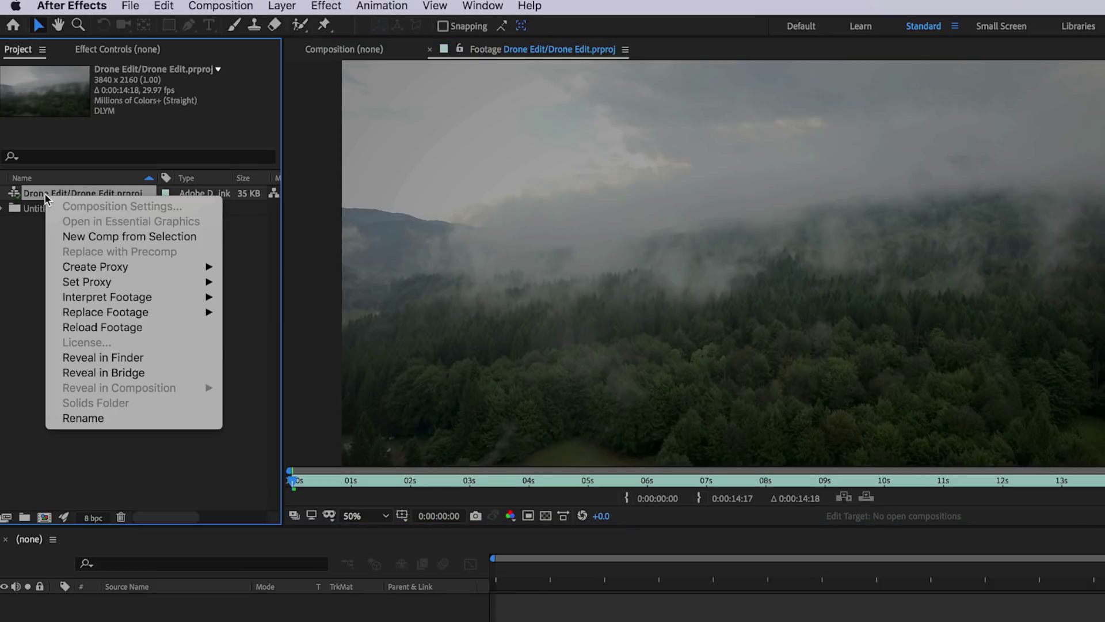
click(75, 235)
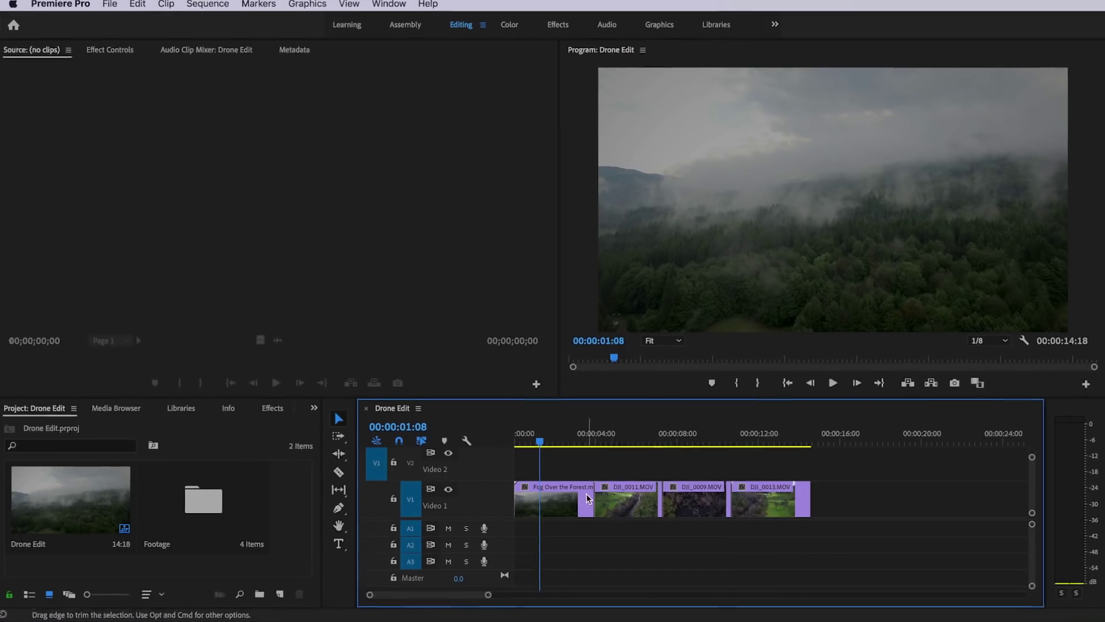
drag(510, 487, 435, 490)
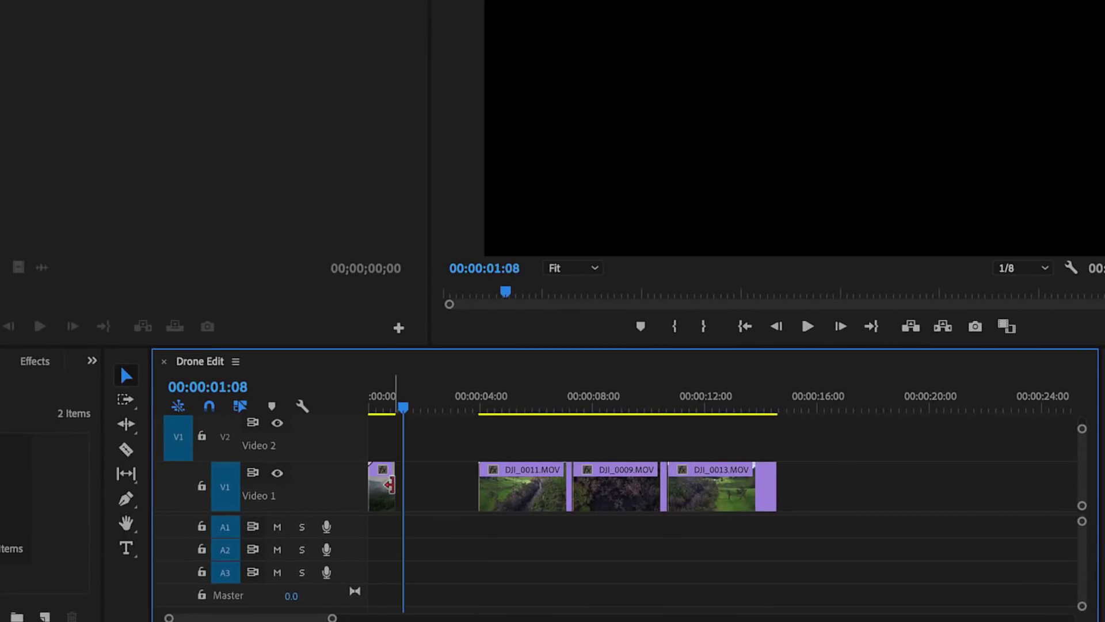
key(ctrl+s)
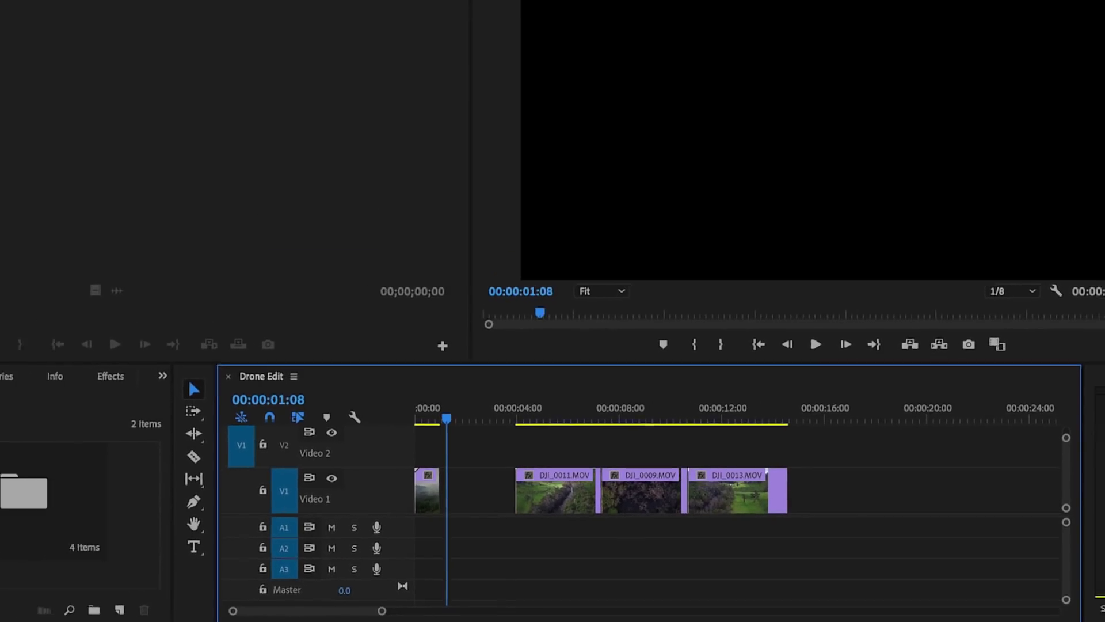
key(alt+Tab)
drag(469, 468, 395, 472)
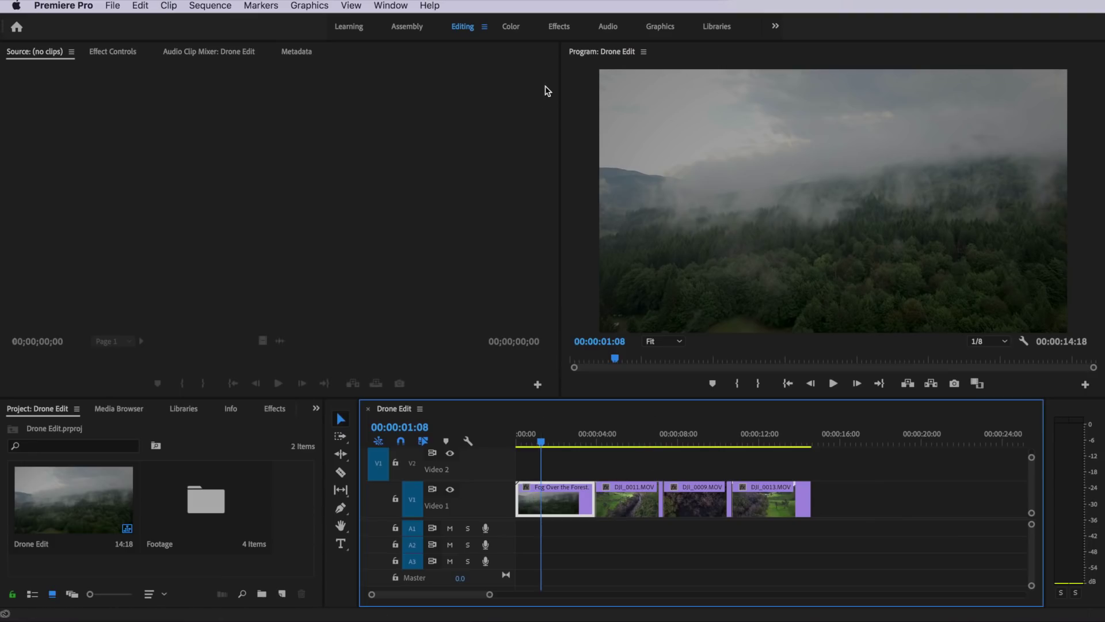
In the Color workspace, drop Fog Over the Forest's Lumetri Saturation to 9.3 and save
click(517, 32)
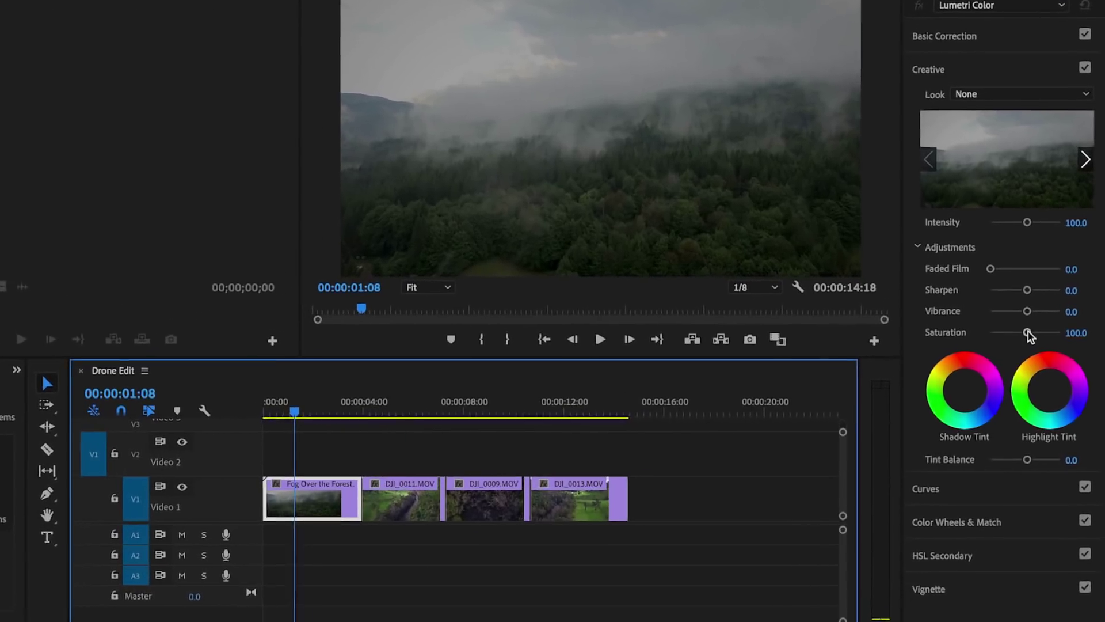
drag(1028, 332, 994, 333)
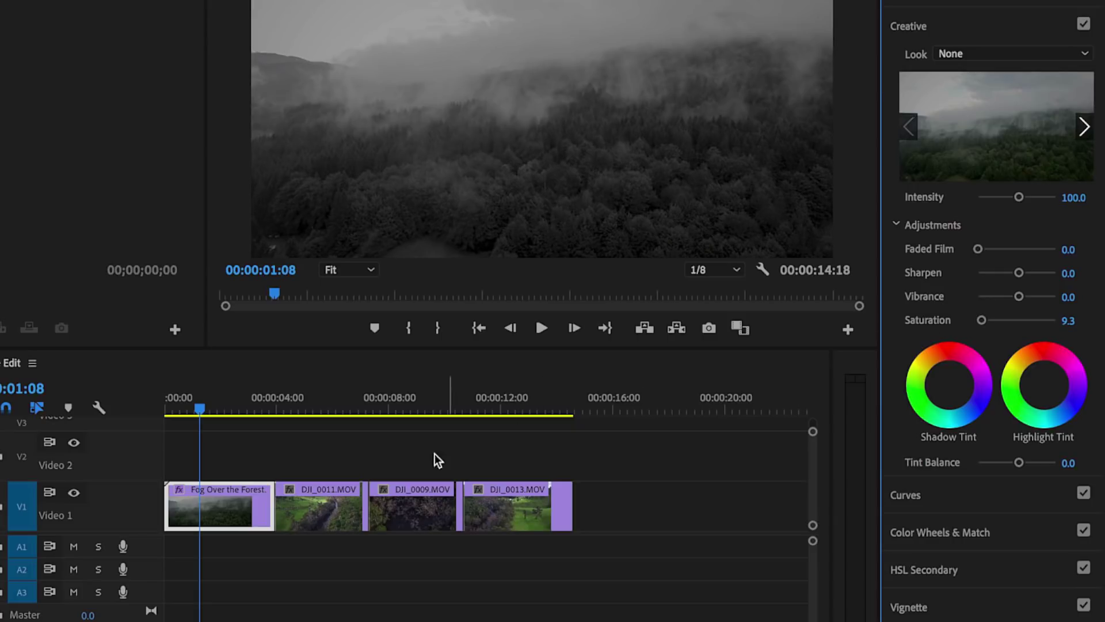
key(ctrl+s)
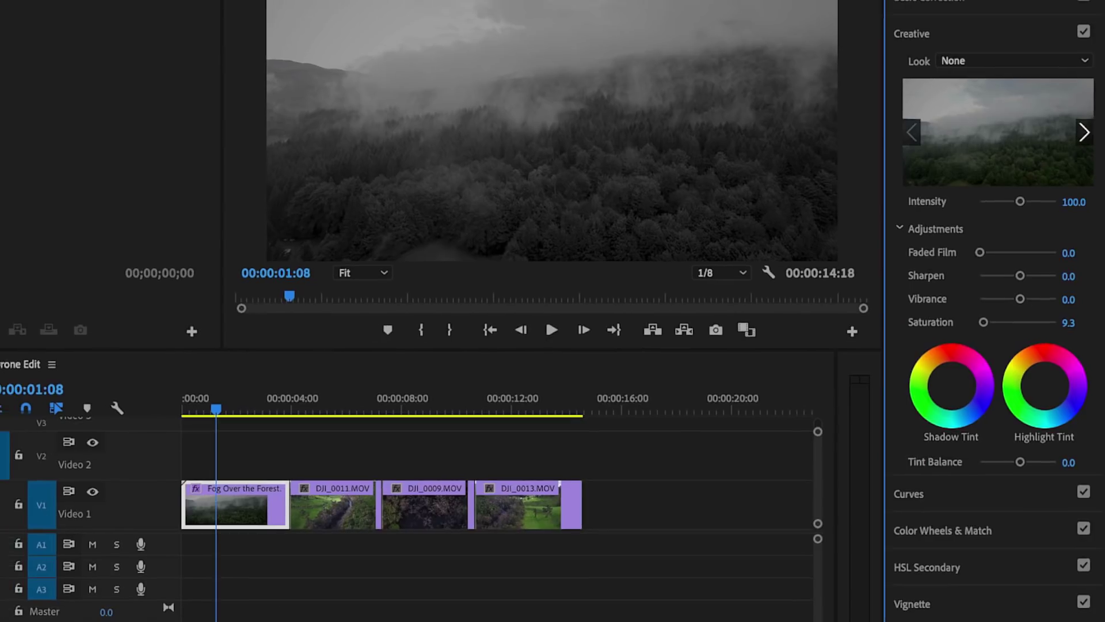